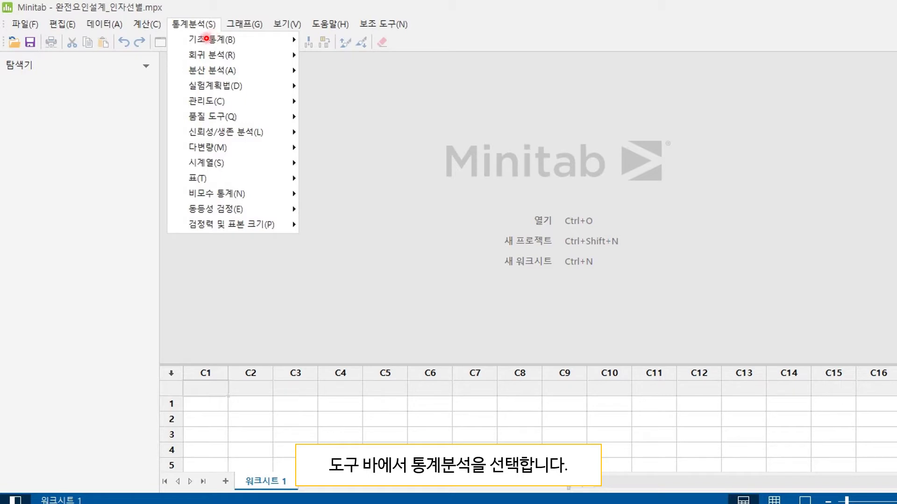
Step: Set up a two-level factorial design with default generators, 5 factors and the full factorial option of 32 runs
{"action": "left_click", "coordinate": [215, 86]}
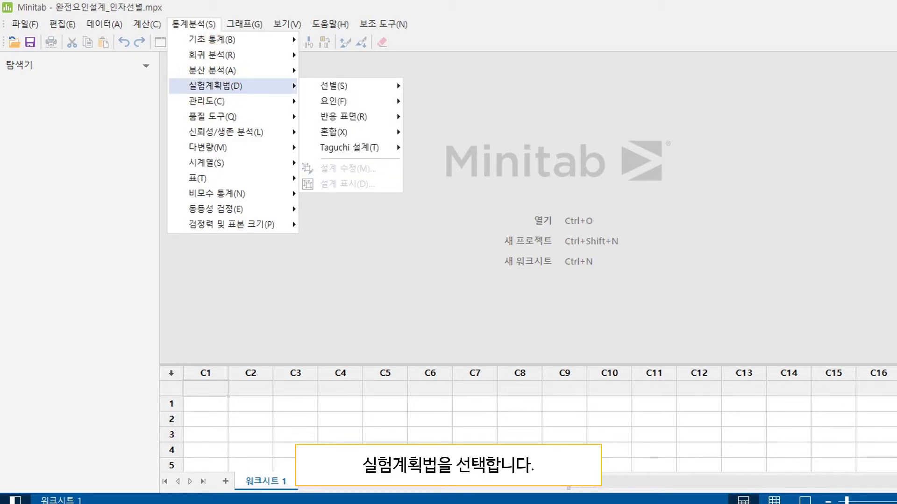
{"action": "left_click", "coordinate": [334, 101]}
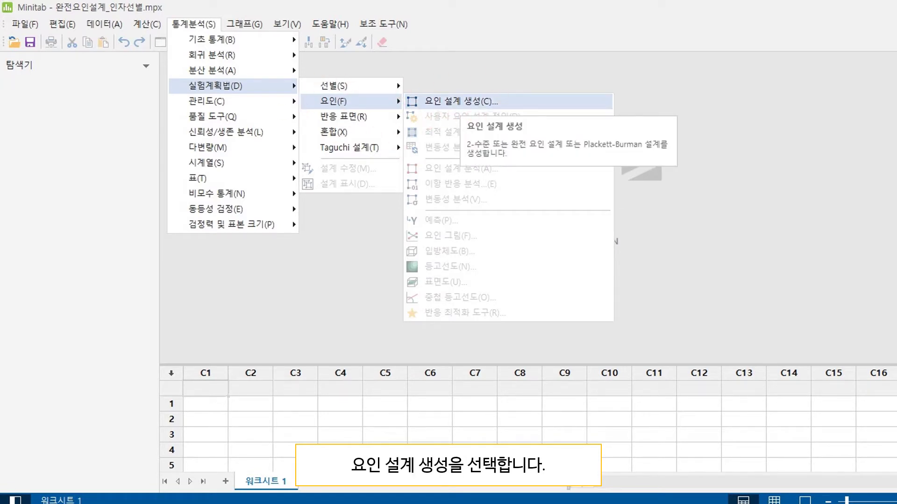
{"action": "key", "text": "Return"}
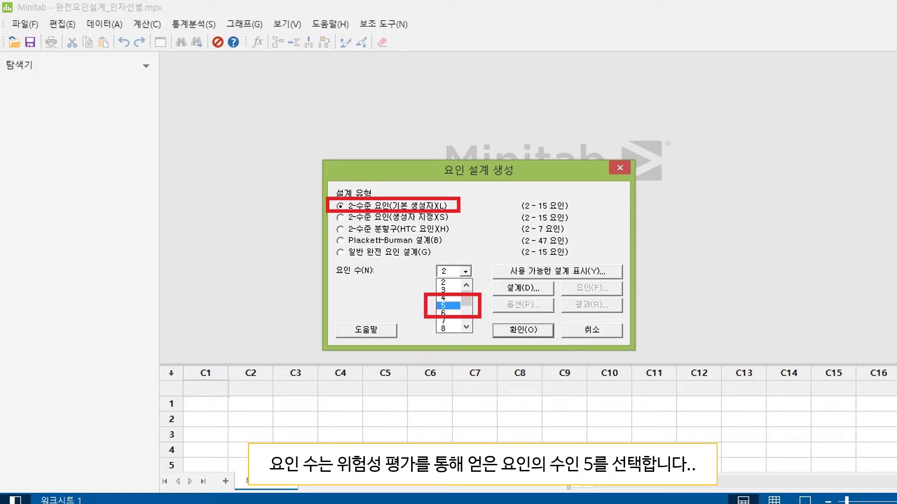
{"action": "left_click", "coordinate": [448, 305]}
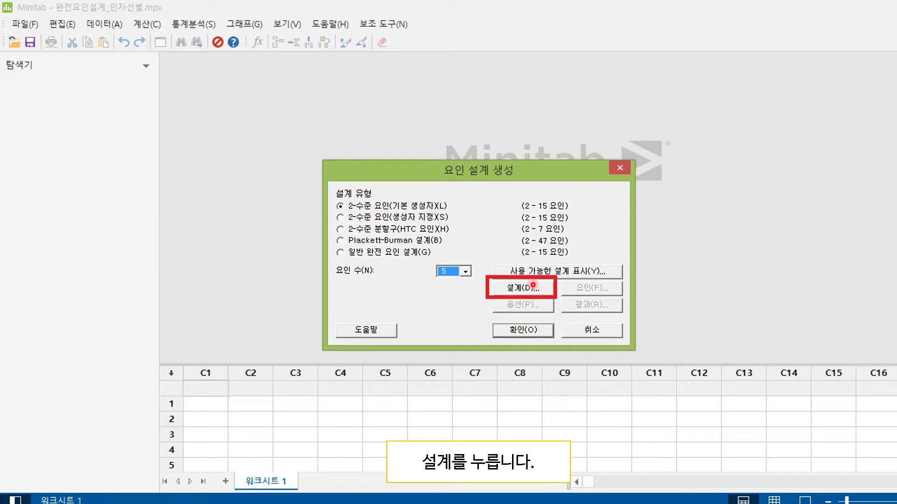
{"action": "left_click", "coordinate": [521, 287]}
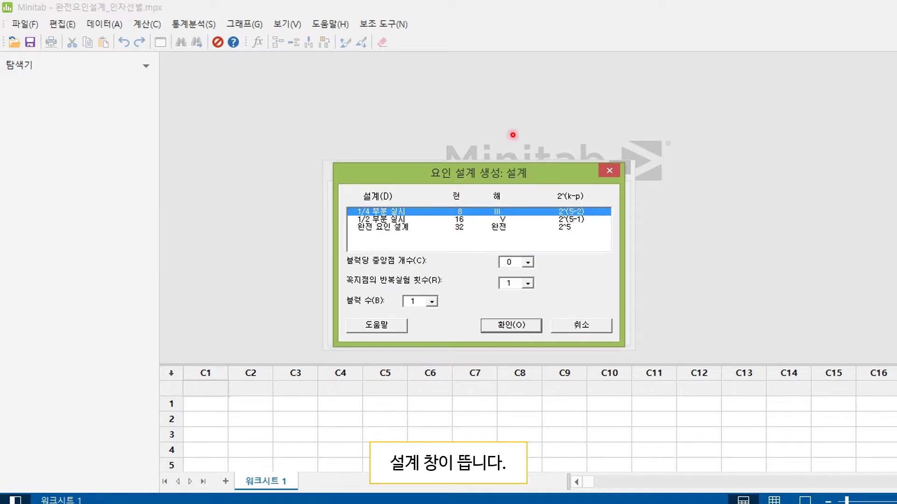
{"action": "left_click", "coordinate": [383, 228]}
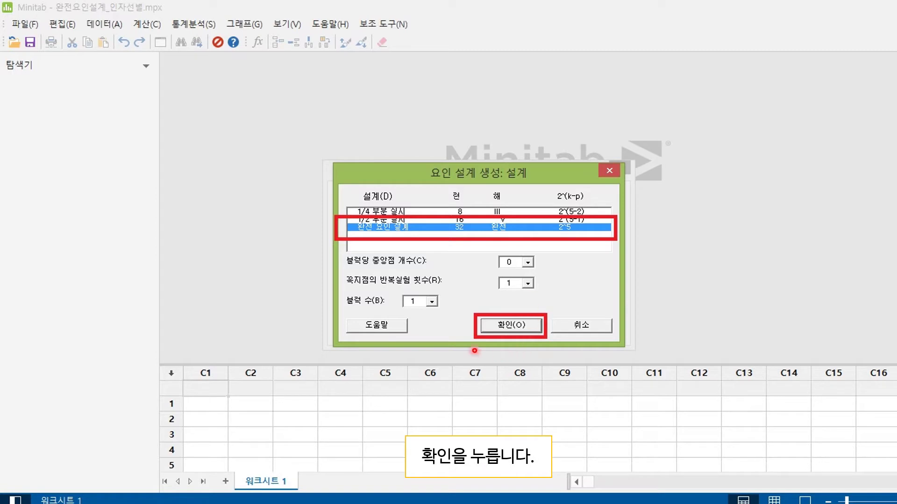
{"action": "key", "text": "Return"}
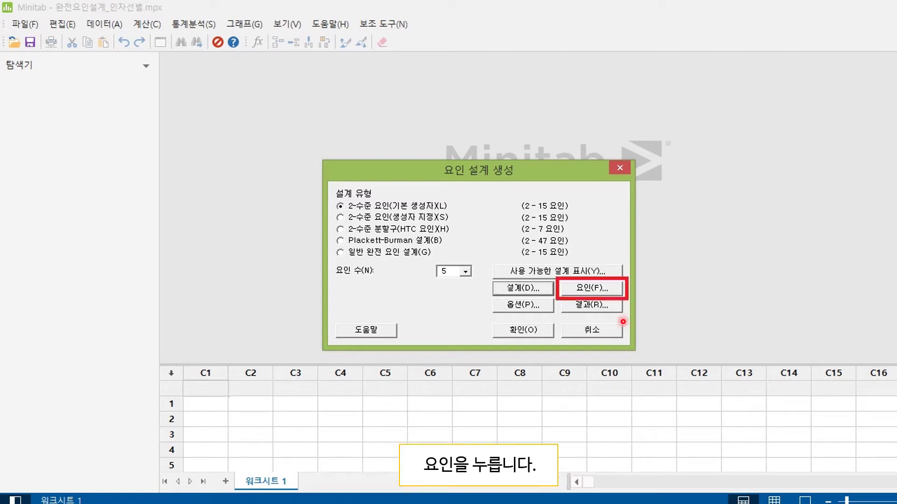
Step: Keep factors A to E numeric at levels -1 and 1 with randomized runs, and generate the design in the worksheet
{"action": "left_click", "coordinate": [592, 288]}
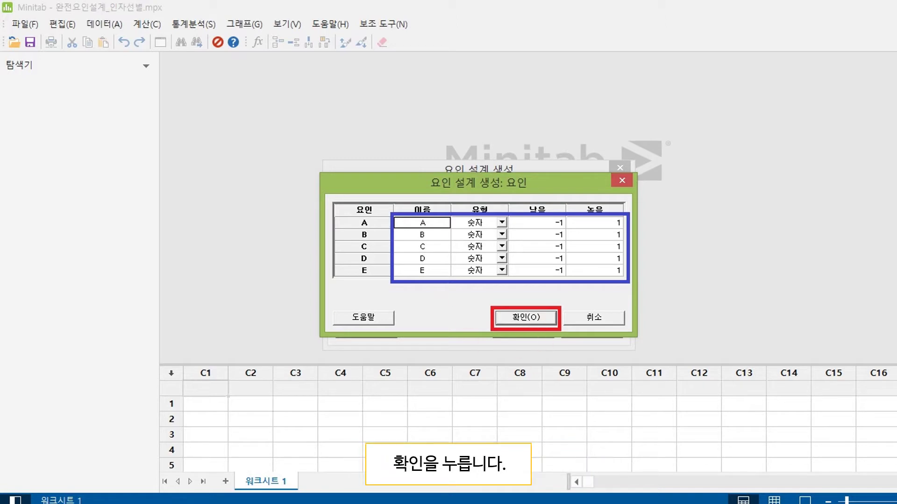
{"action": "left_click", "coordinate": [537, 323]}
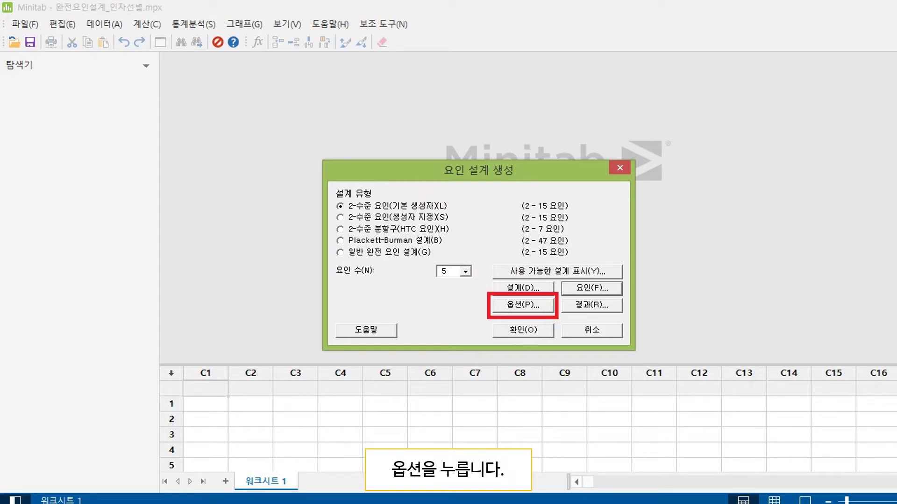
{"action": "key", "text": "alt+p"}
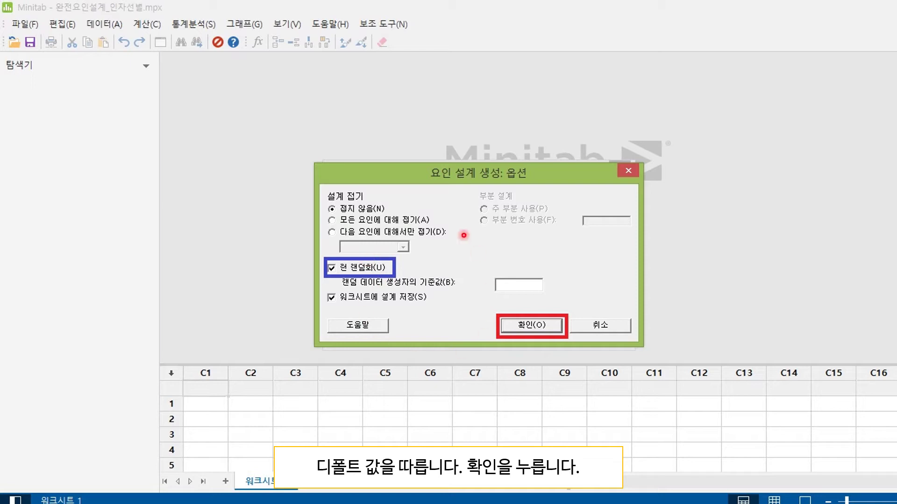
{"action": "left_click", "coordinate": [532, 325]}
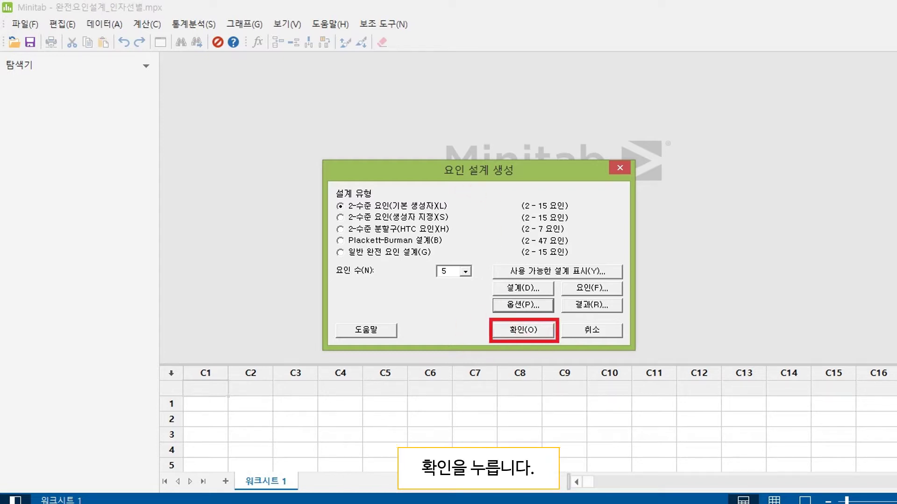
{"action": "left_click", "coordinate": [523, 330]}
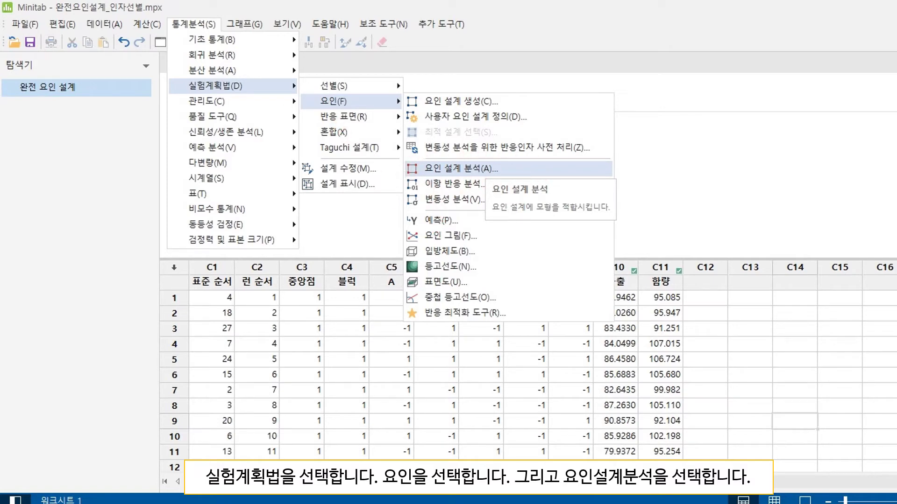
Step: Set up a factorial design analysis of the responses 용출 and 함량 with model terms up to order 3
{"action": "left_click", "coordinate": [461, 168]}
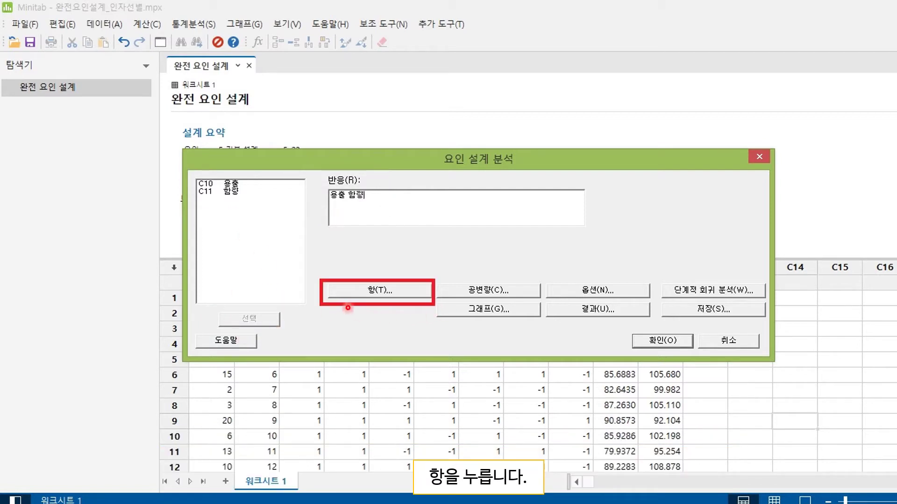
{"action": "left_click", "coordinate": [379, 290]}
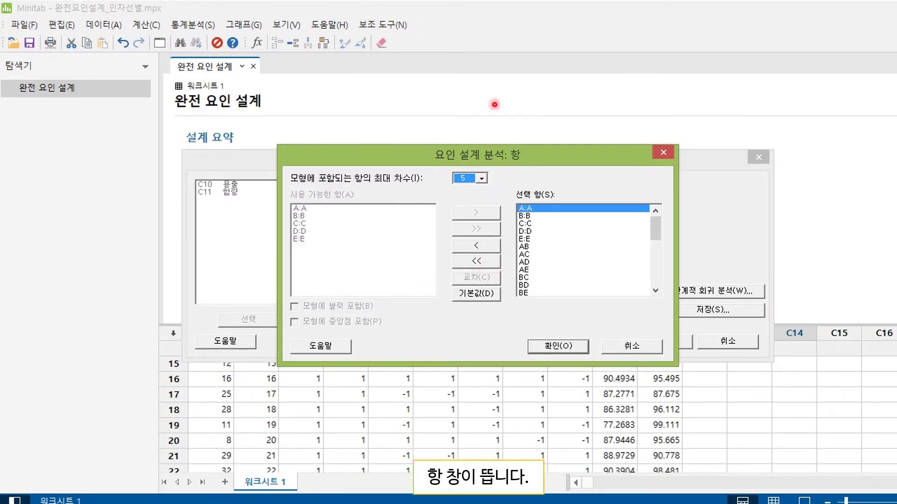
{"action": "left_click", "coordinate": [481, 178]}
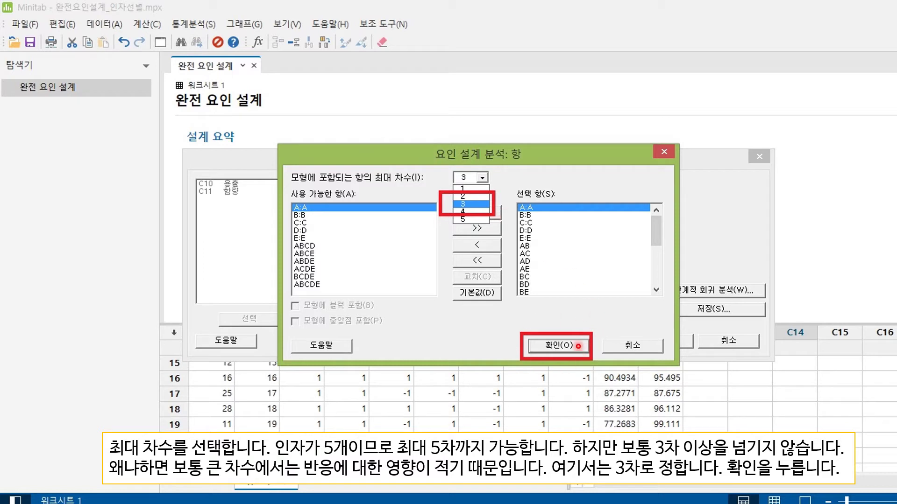
{"action": "left_click", "coordinate": [559, 345]}
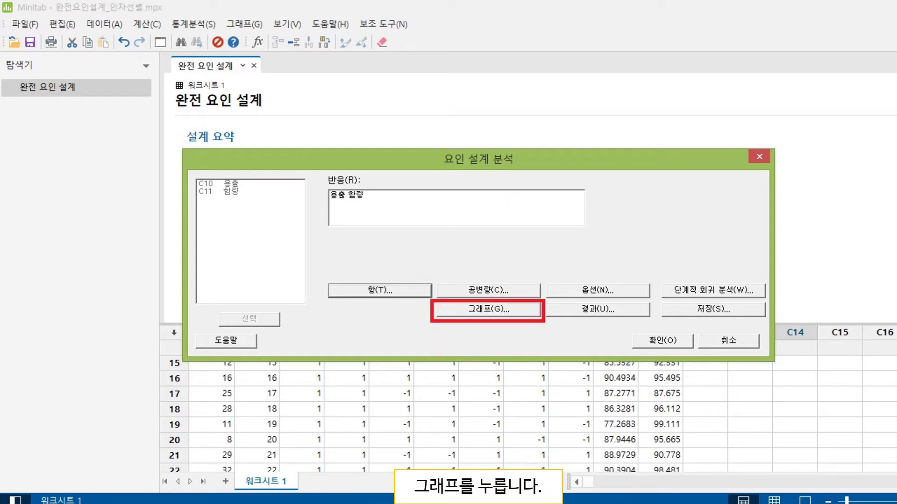
Step: Keep only the Pareto effects plot for the model terms and run the factorial analysis
{"action": "key", "text": "alt+g"}
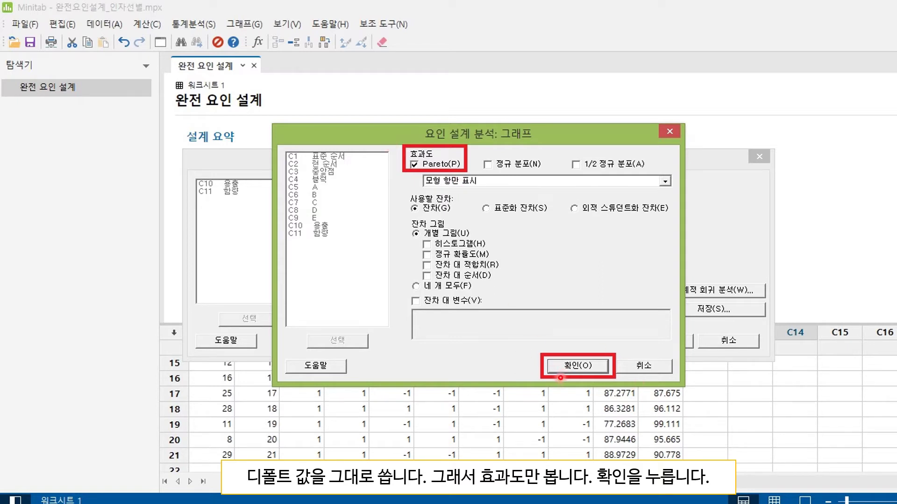
{"action": "left_click", "coordinate": [560, 369]}
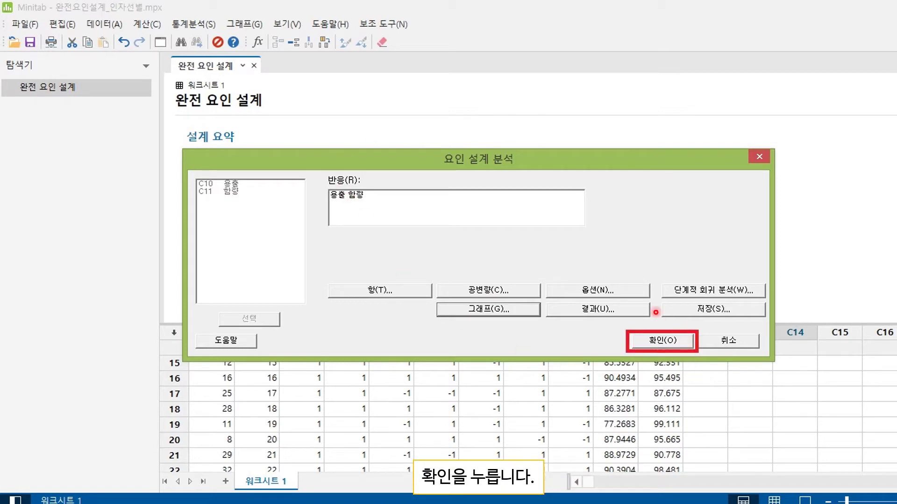
{"action": "key", "text": "Return"}
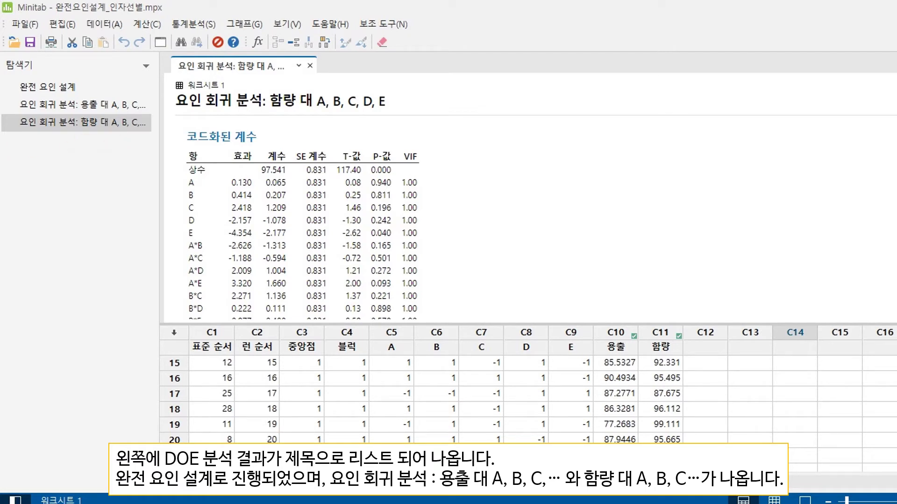
Step: Examine the 용출 regression results: the R-squared, the P-values in the analysis of variance and the Pareto chart
{"action": "left_click", "coordinate": [83, 104]}
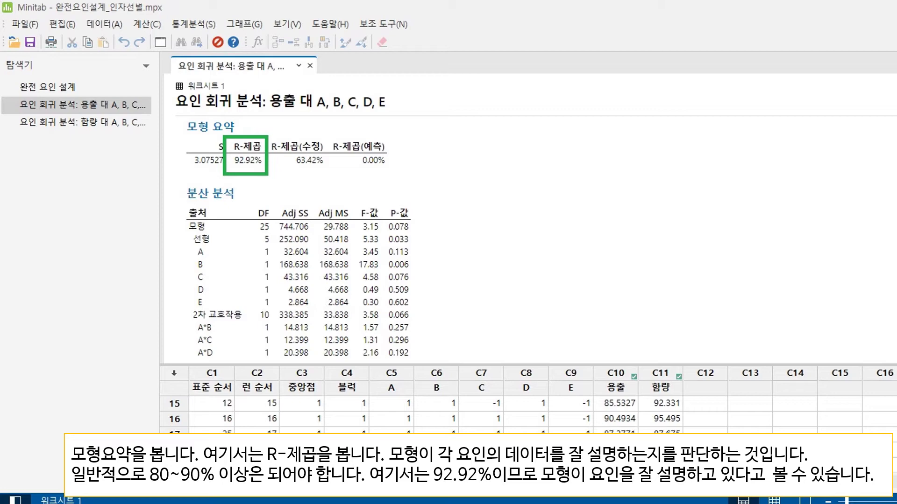
{"action": "scroll", "coordinate": [562, 218], "scroll_direction": "down", "scroll_amount": 2}
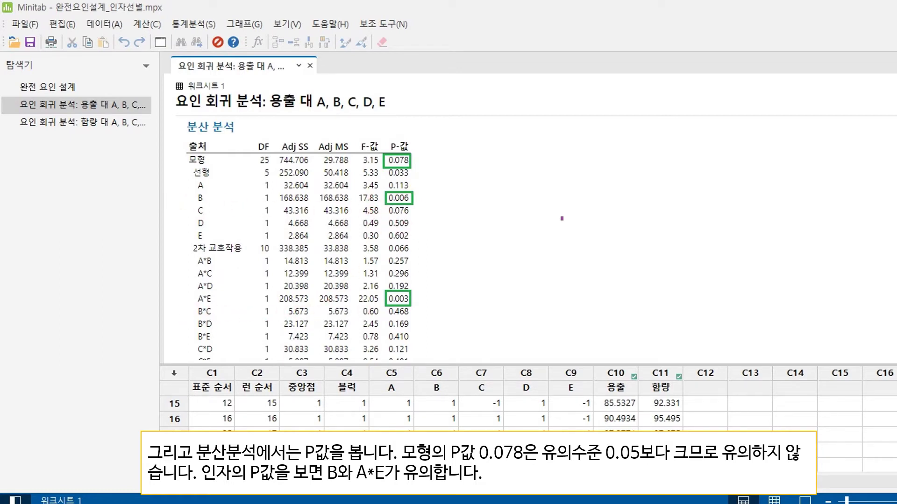
{"action": "scroll", "coordinate": [561, 218], "scroll_direction": "down", "scroll_amount": 5}
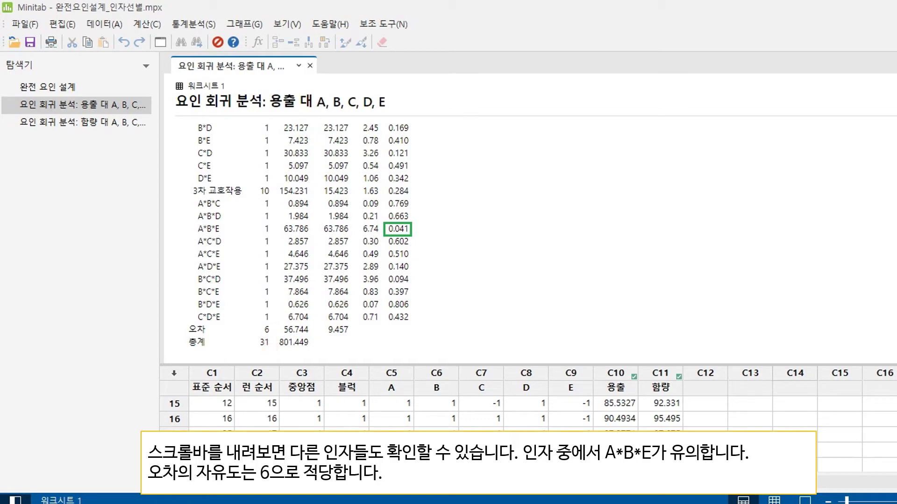
{"action": "scroll", "coordinate": [299, 211], "scroll_direction": "down", "scroll_amount": 5}
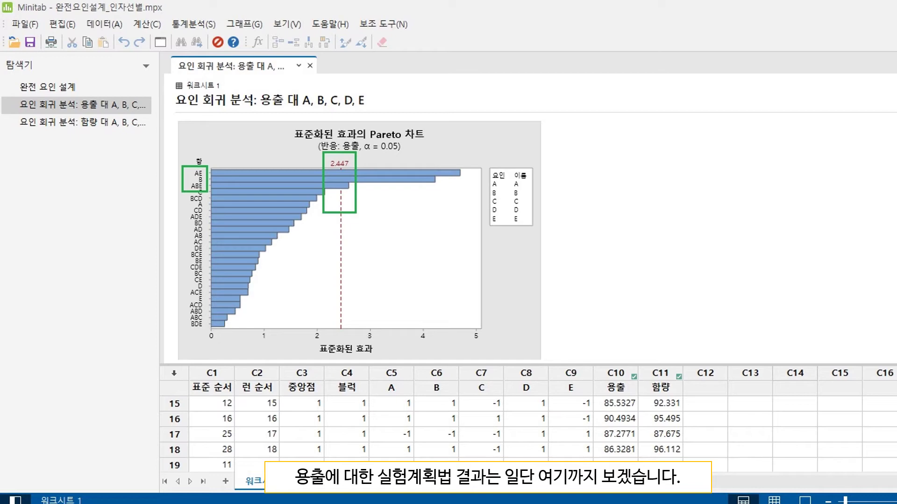
Step: Examine the 함량 regression results: the R-squared in the model summary and the P-values in the analysis of variance
{"action": "left_click", "coordinate": [82, 122]}
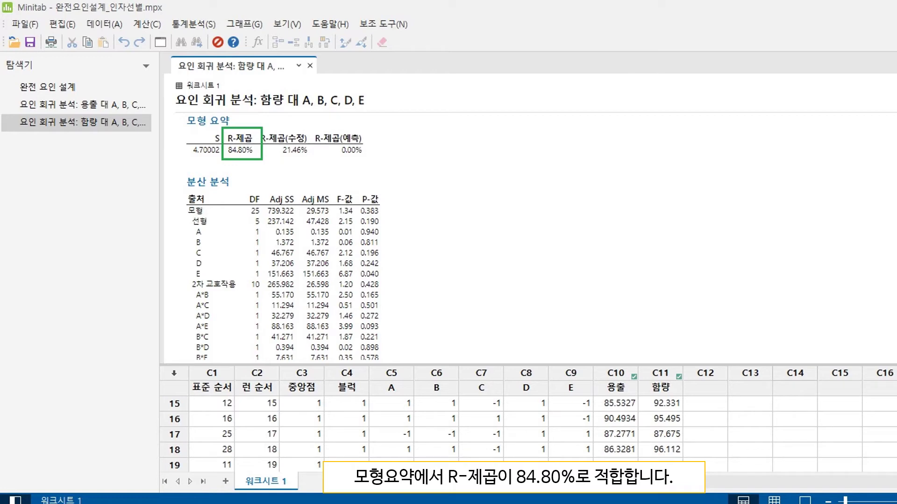
{"action": "scroll", "coordinate": [281, 234], "scroll_direction": "down", "scroll_amount": 2}
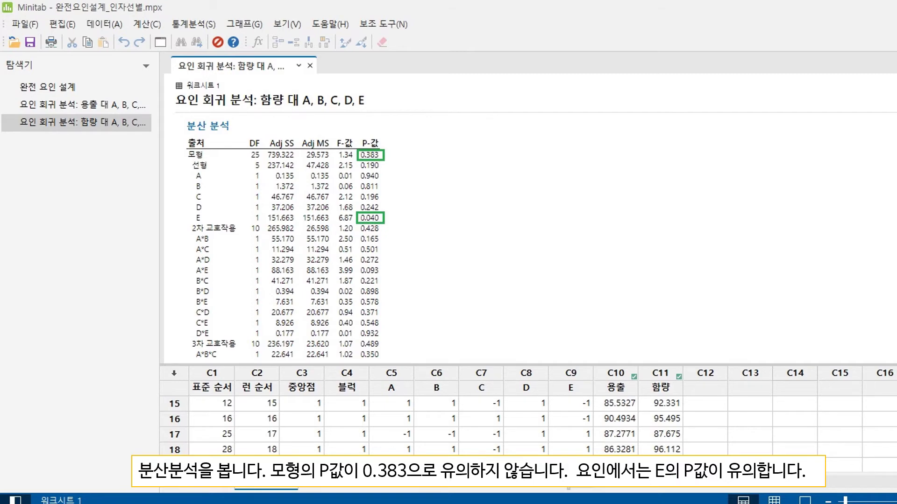
{"action": "scroll", "coordinate": [527, 215], "scroll_direction": "down", "scroll_amount": 5}
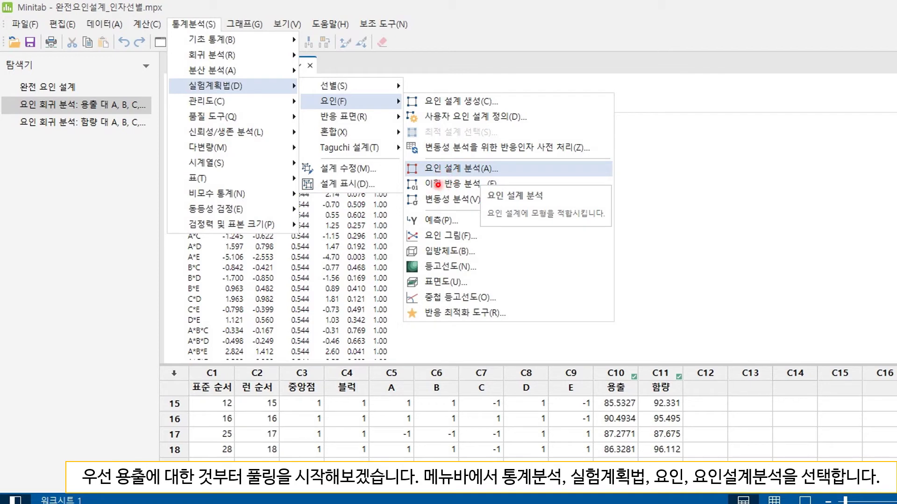
Step: Rerun the factorial analysis for the response 용출 alone with the term BDE removed from the model
{"action": "left_click", "coordinate": [461, 168]}
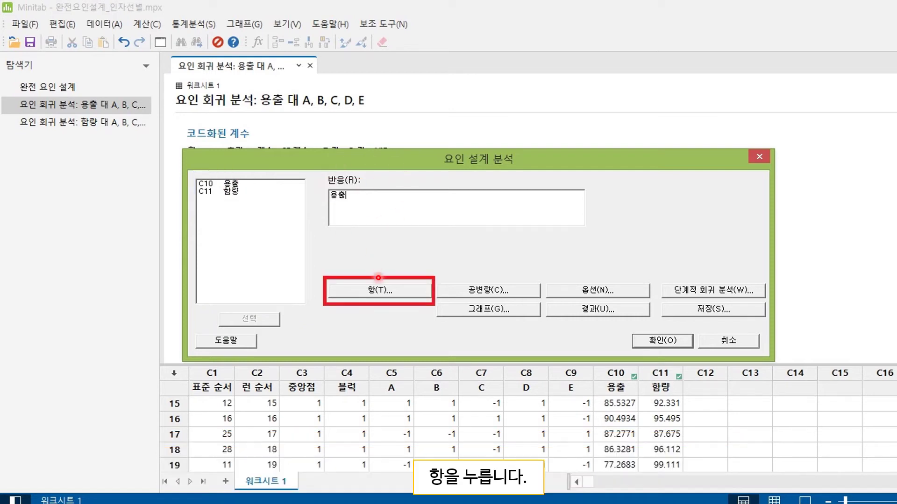
{"action": "key", "text": "alt+t"}
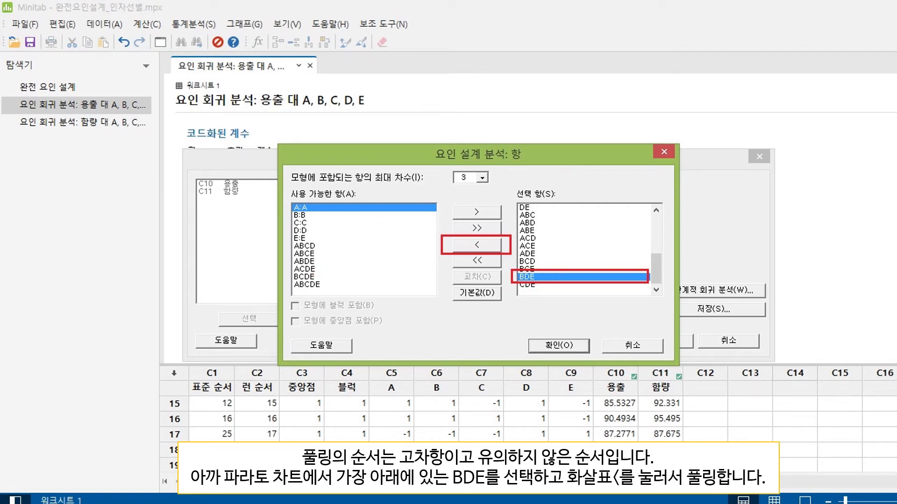
{"action": "left_click", "coordinate": [476, 245]}
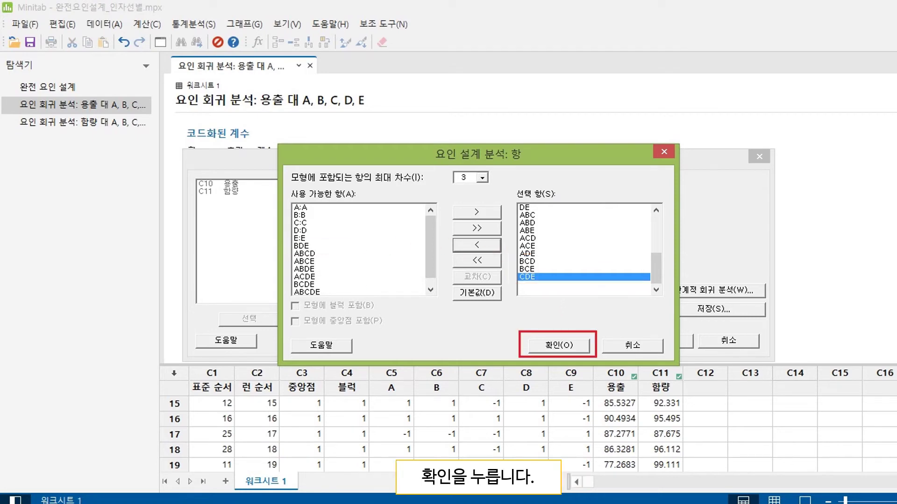
{"action": "key", "text": "Return"}
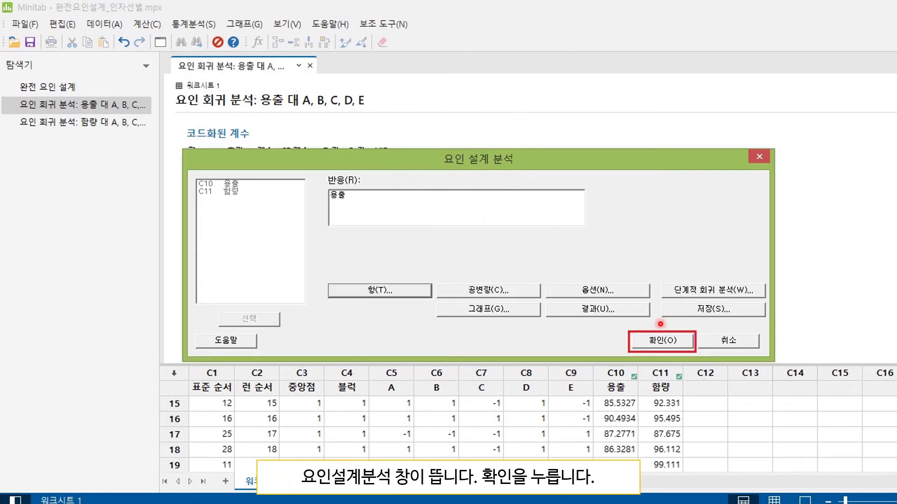
{"action": "key", "text": "Return"}
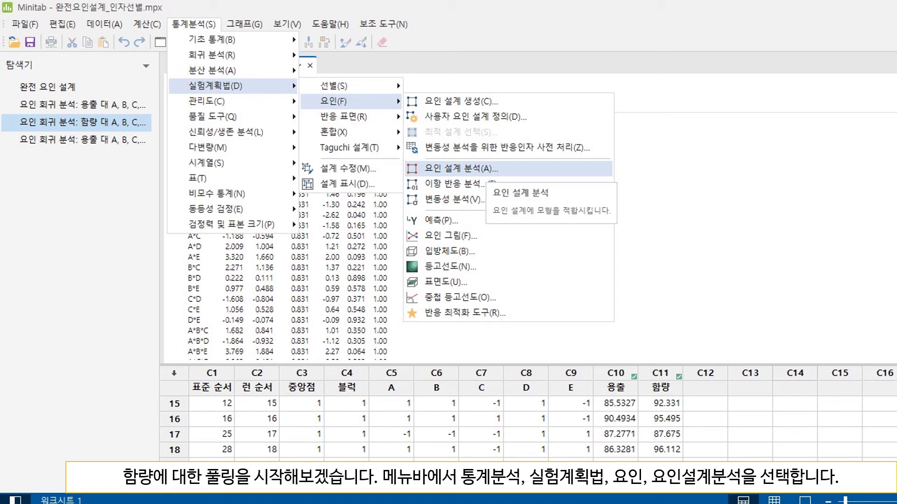
Step: Rerun the factorial analysis for the response 함량 alone with the term ADE removed from the model
{"action": "left_click", "coordinate": [461, 168]}
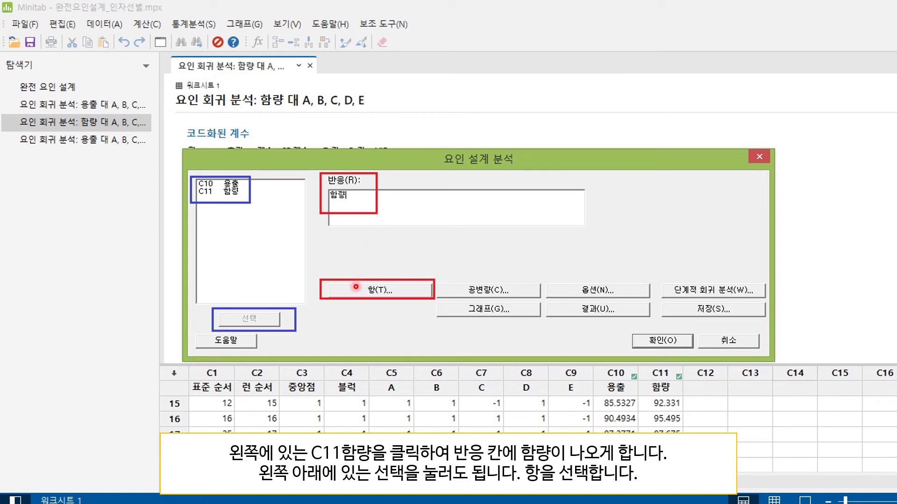
{"action": "left_click", "coordinate": [380, 290]}
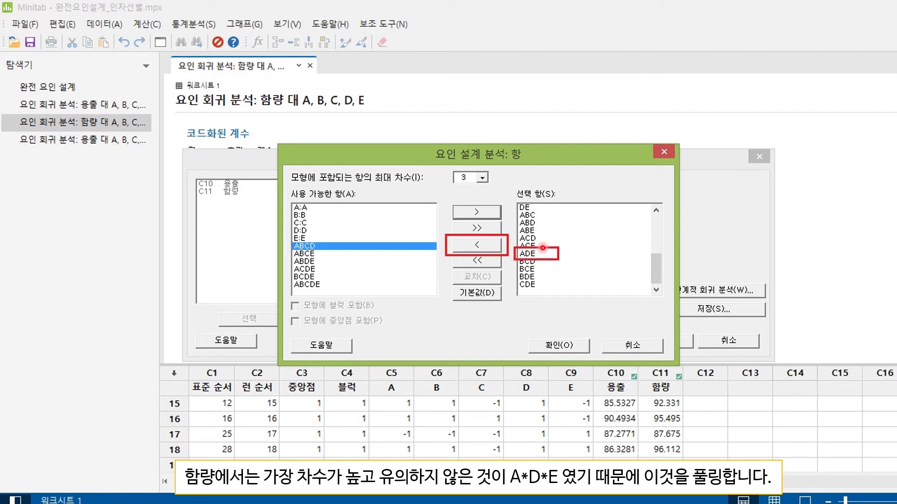
{"action": "double_click", "coordinate": [527, 253]}
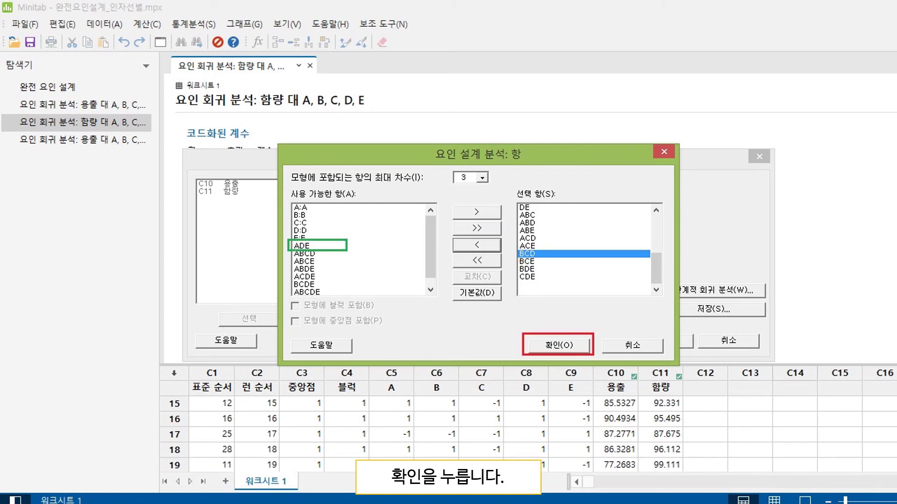
{"action": "left_click", "coordinate": [558, 345]}
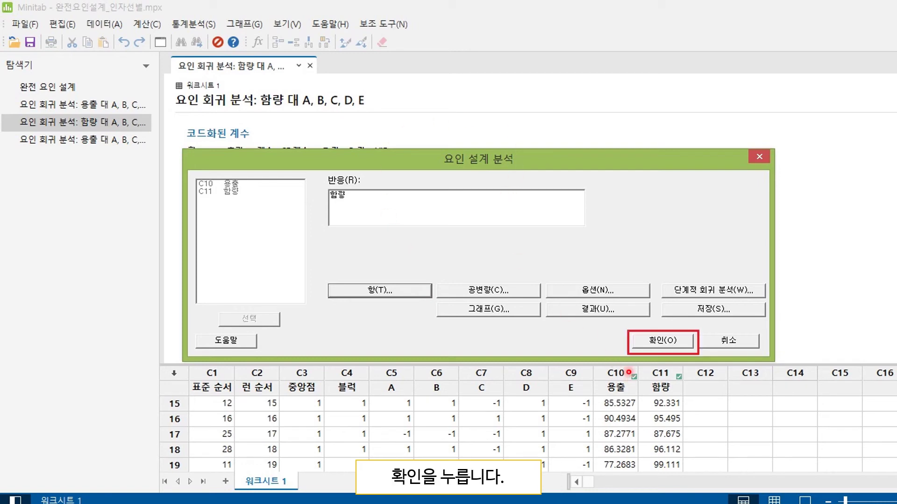
{"action": "left_click", "coordinate": [663, 339]}
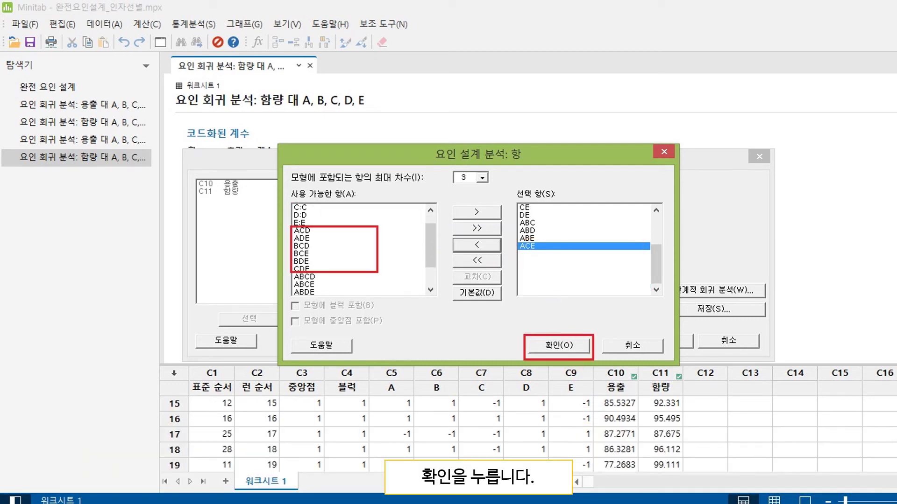
Step: Refit the 함량 model without ACD, ADE, BCD, BCE, BDE and CDE, and review the P-values in its analysis of variance
{"action": "left_click", "coordinate": [559, 345]}
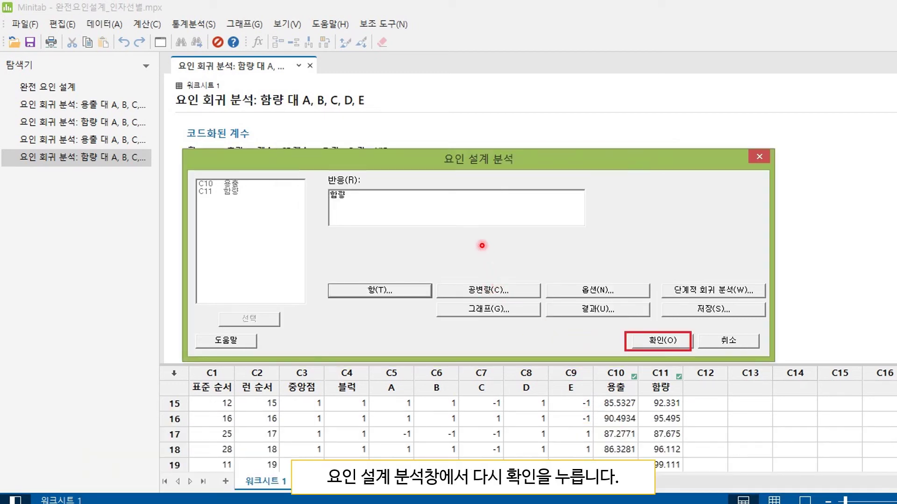
{"action": "left_click", "coordinate": [662, 340]}
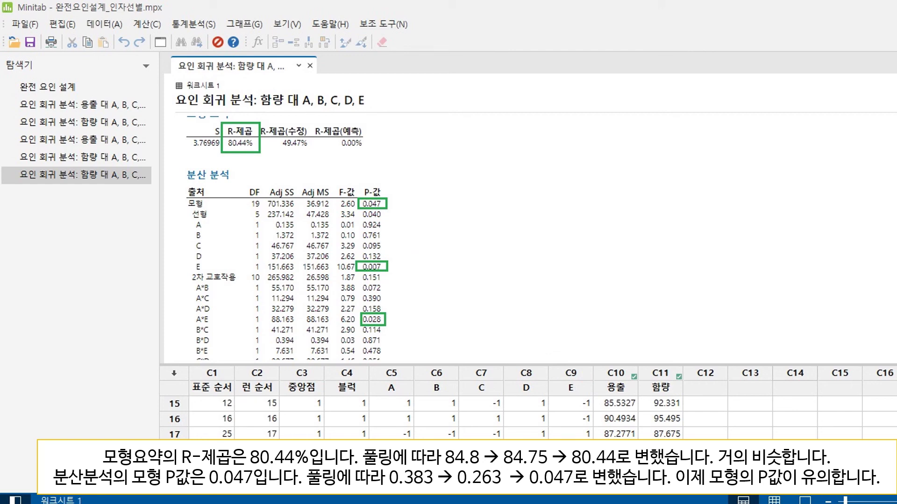
{"action": "scroll", "coordinate": [705, 171], "scroll_direction": "down", "scroll_amount": 4}
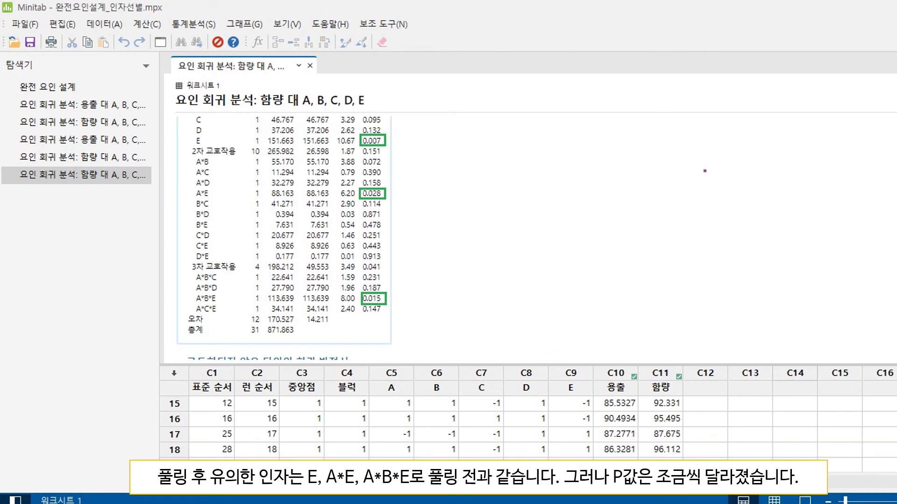